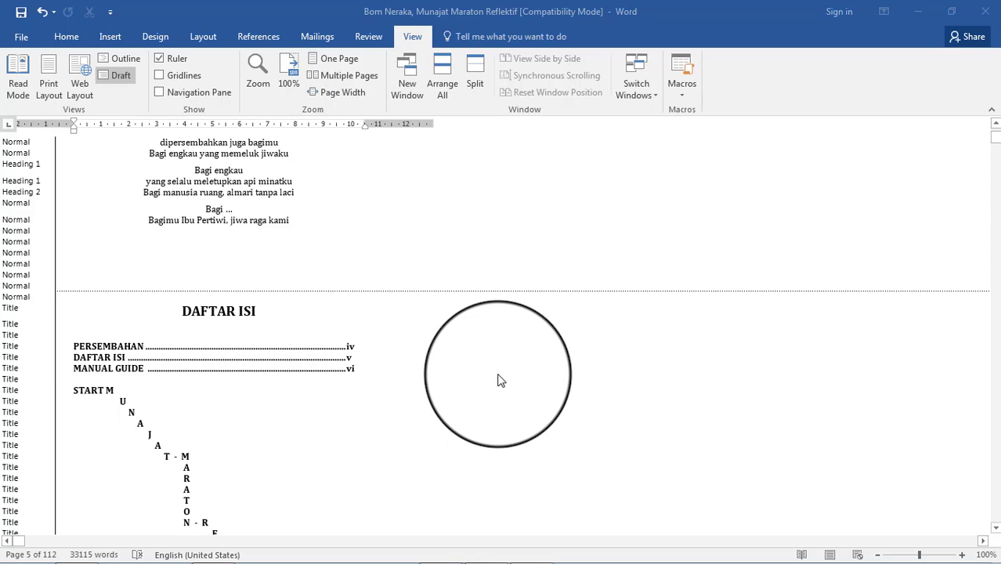
# - Switch the manuscript to Print Layout, scroll the opening pages, undo the last edit, and deselect the dedication text
pyautogui.click(52, 71)
pyautogui.scroll(-3, 576, 320)
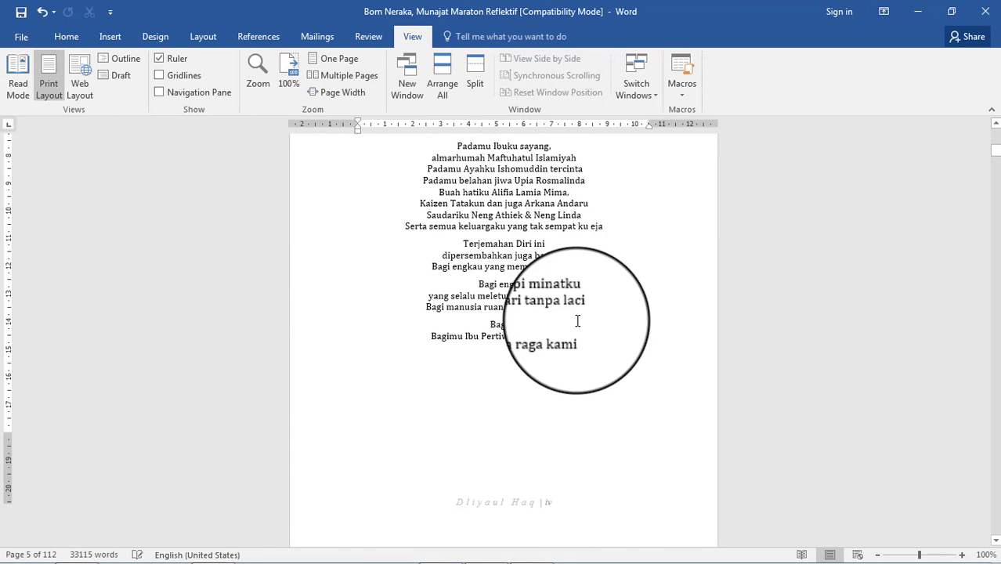
pyautogui.scroll(-5, 573, 328)
pyautogui.scroll(-5, 575, 328)
pyautogui.scroll(-4, 575, 329)
pyautogui.scroll(-6, 574, 328)
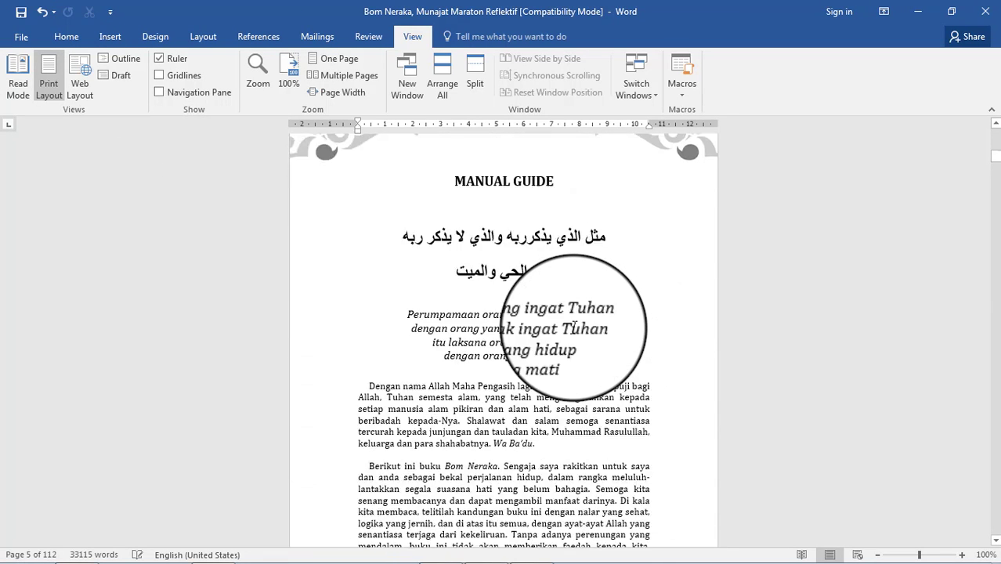
pyautogui.hotkey('ctrl', 'z')
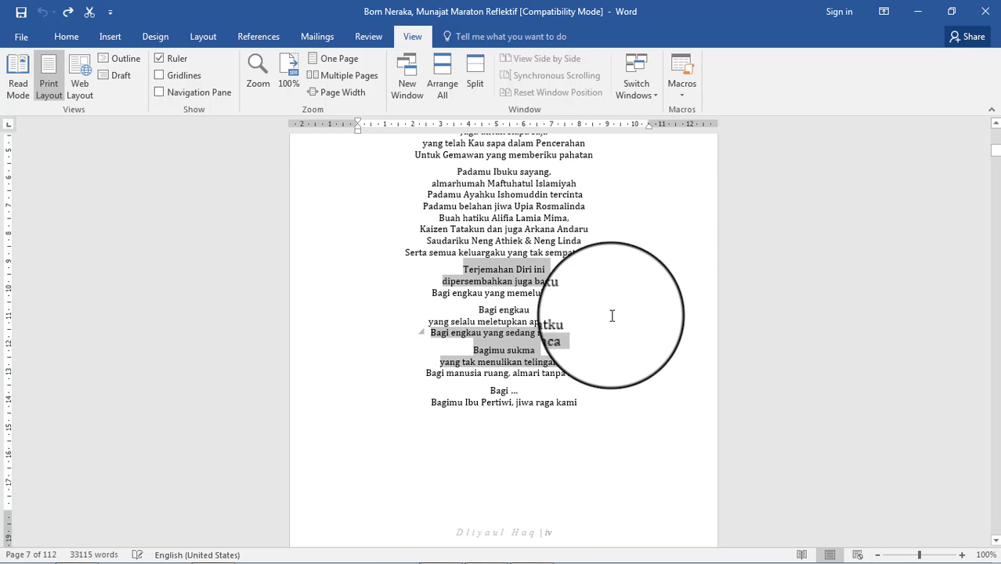
pyautogui.click(615, 307)
# - Scroll through the Print Layout pages down to the preface prose on page 8
pyautogui.scroll(-5, 617, 302)
pyautogui.scroll(-3, 617, 306)
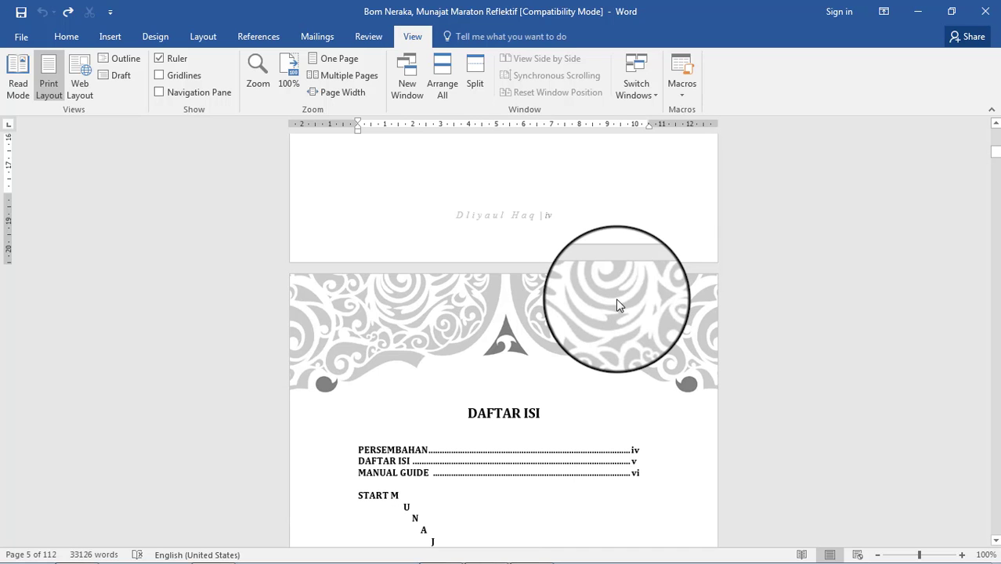
pyautogui.scroll(-3, 616, 299)
pyautogui.scroll(-3, 616, 298)
pyautogui.scroll(-5, 609, 301)
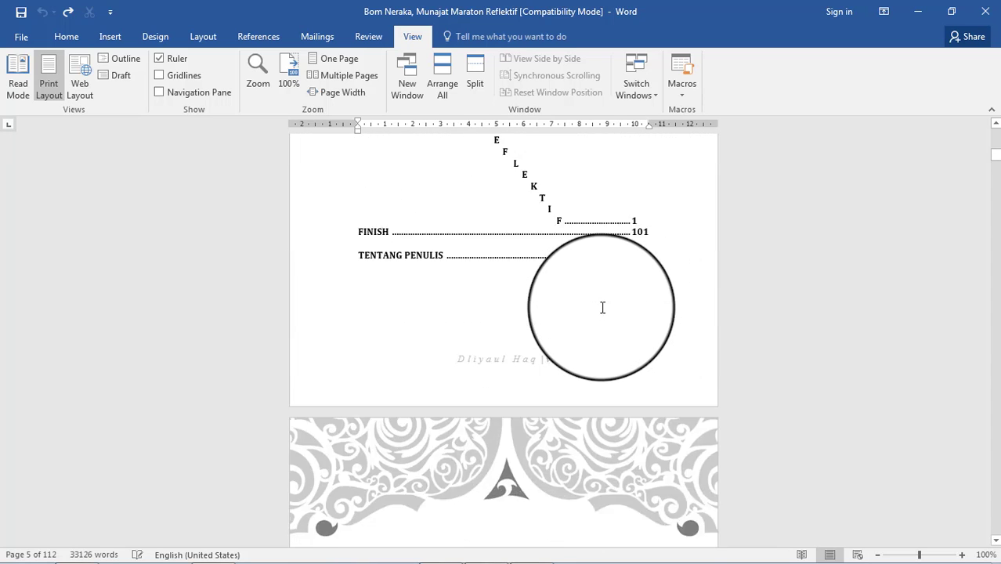
pyautogui.scroll(-6, 601, 310)
pyautogui.scroll(-8, 601, 315)
pyautogui.scroll(-5, 600, 316)
pyautogui.scroll(-5, 600, 317)
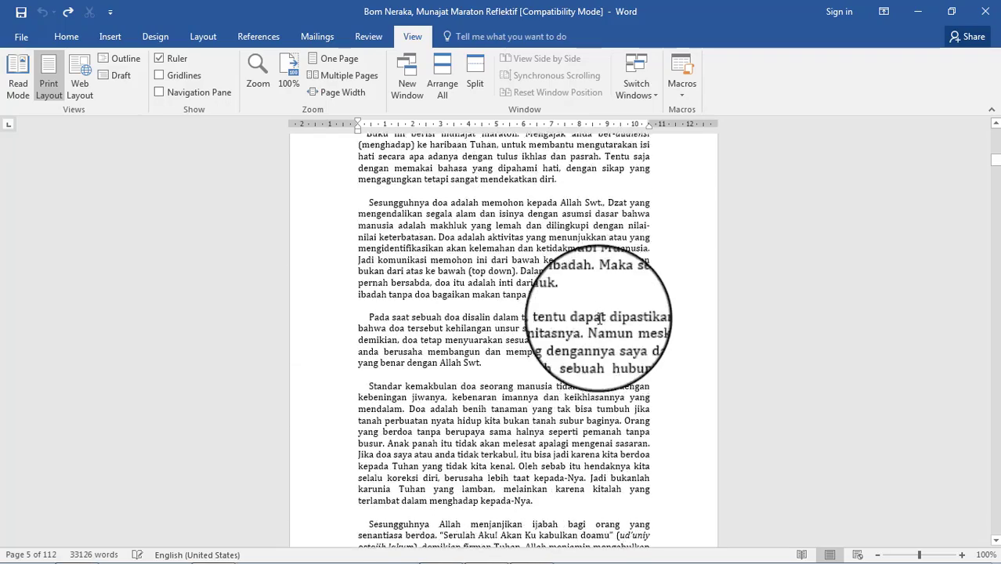
pyautogui.scroll(-2, 601, 317)
pyautogui.scroll(-3, 600, 317)
pyautogui.scroll(-2, 595, 321)
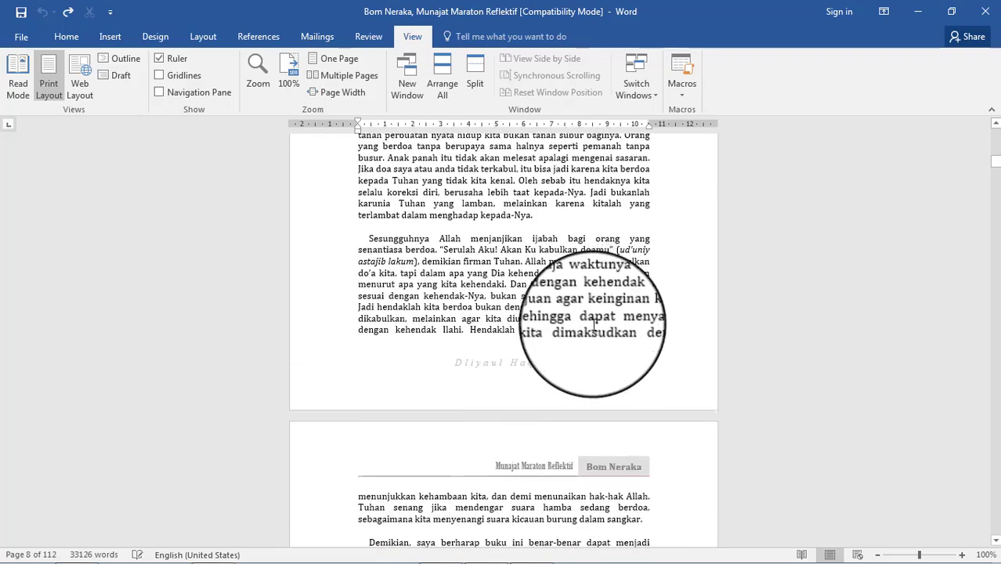
pyautogui.scroll(5, 589, 330)
pyautogui.scroll(3, 589, 330)
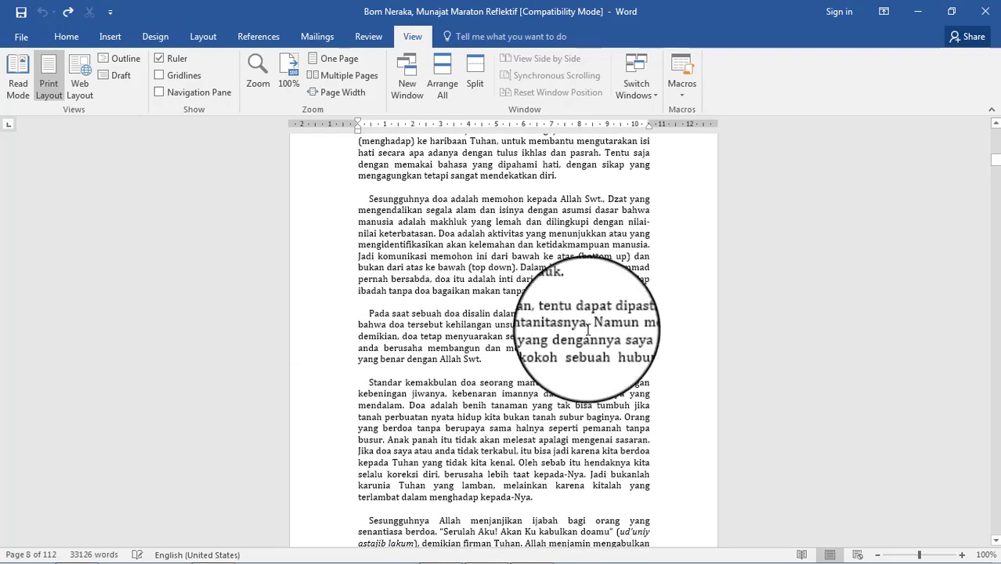
# - Split the document window into two panes and drag the divider to size them
pyautogui.click(475, 71)
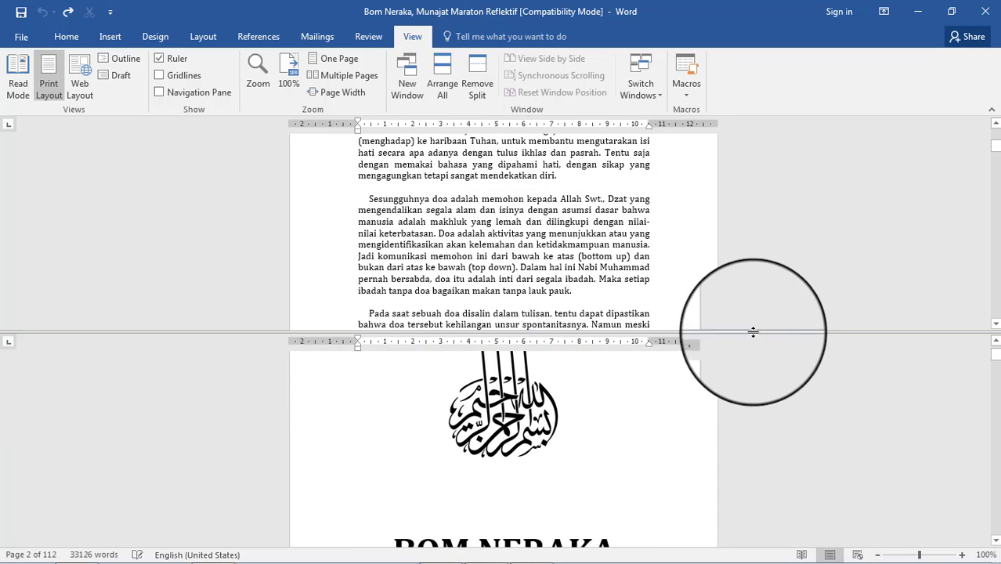
pyautogui.moveTo(778, 331)
pyautogui.mouseDown()
pyautogui.moveTo(786, 245)
pyautogui.moveTo(786, 332)
pyautogui.mouseUp()
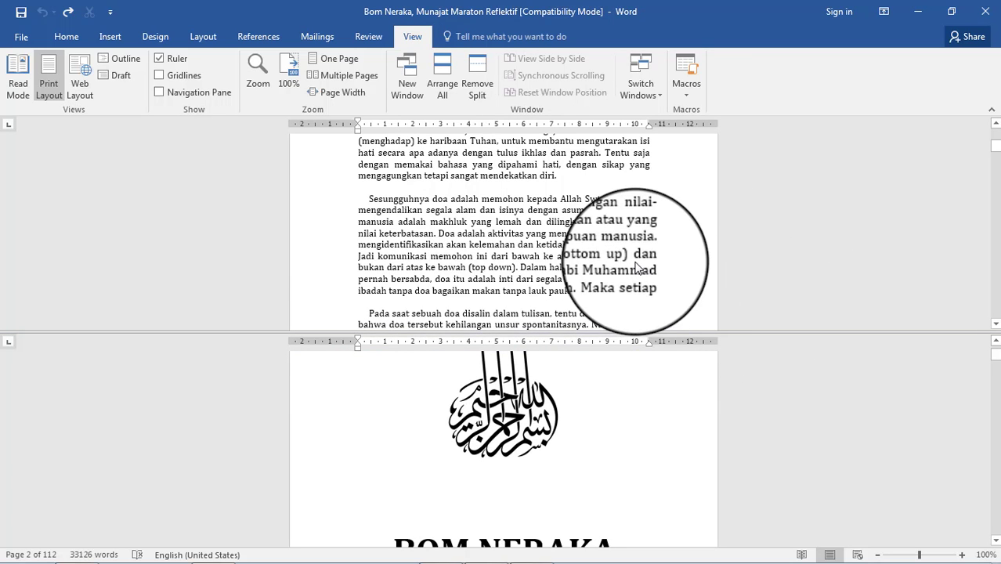
pyautogui.scroll(-3, 638, 259)
pyautogui.scroll(-3, 639, 267)
pyautogui.scroll(-2, 768, 431)
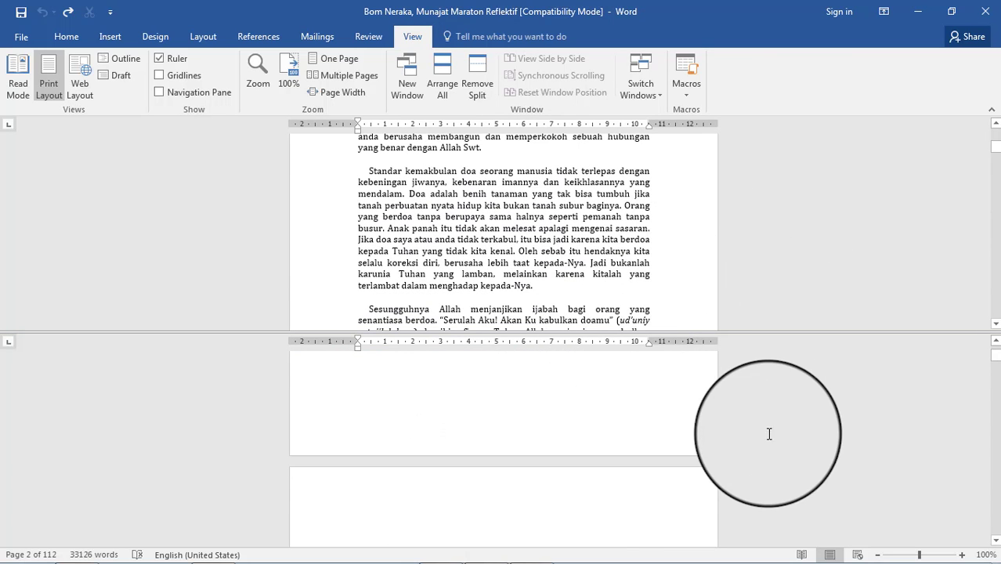
pyautogui.scroll(5, 770, 429)
pyautogui.scroll(3, 748, 258)
pyautogui.scroll(3, 745, 253)
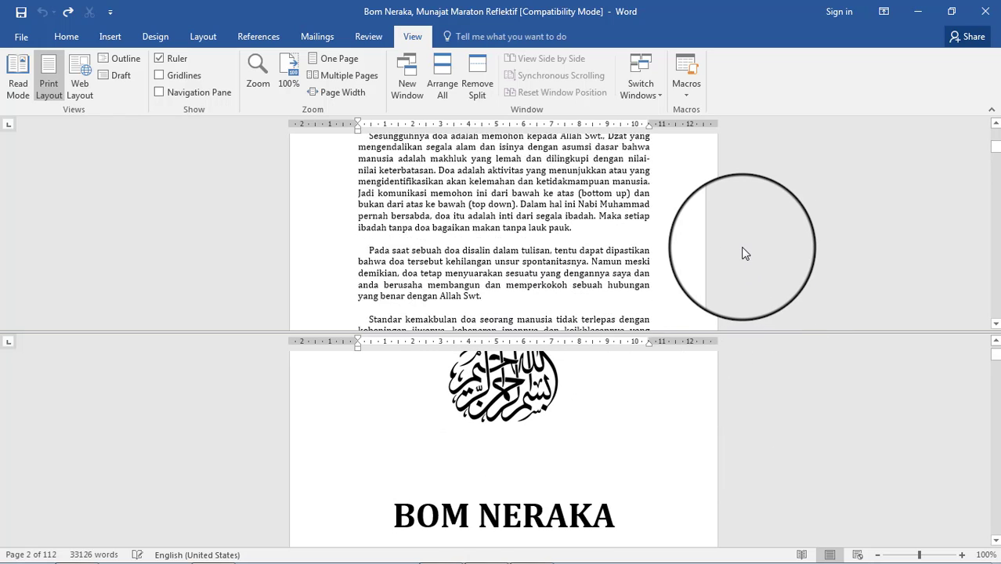
# - Scroll the lower pane to the front-matter catalogue page while page 8's prose stays above
pyautogui.scroll(-2, 745, 254)
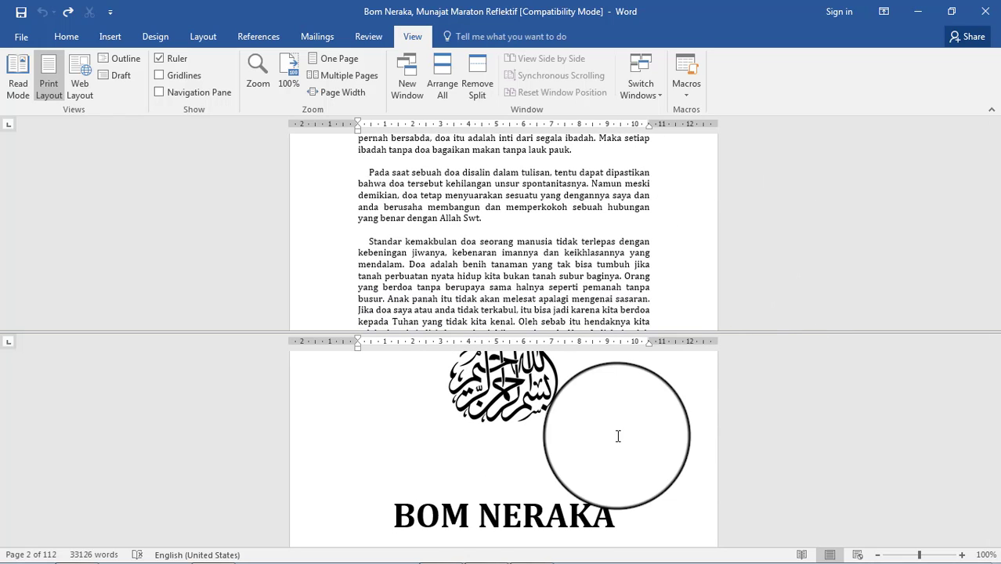
pyautogui.scroll(-1, 677, 427)
pyautogui.scroll(-4, 678, 426)
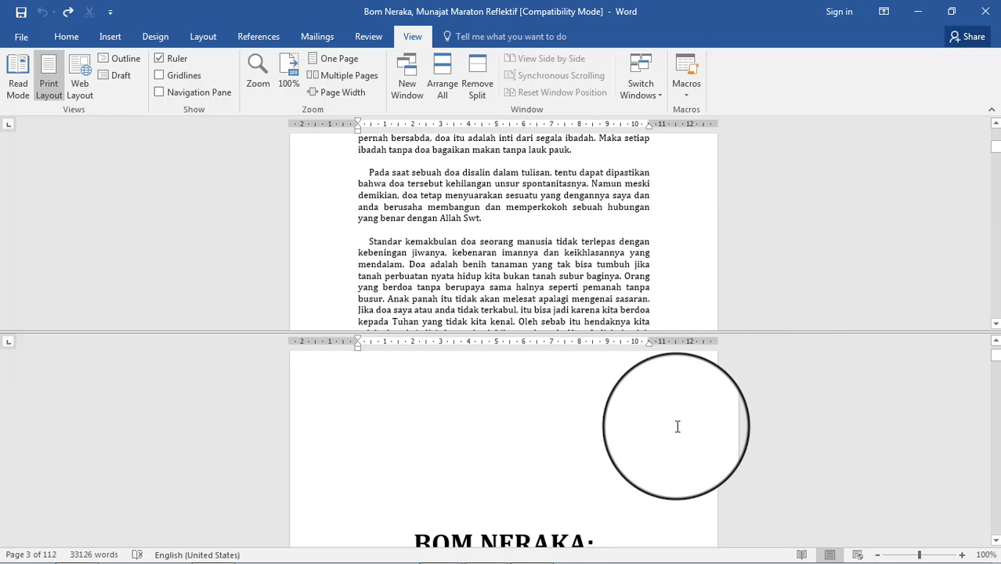
pyautogui.scroll(-3, 678, 427)
pyautogui.scroll(-3, 678, 427)
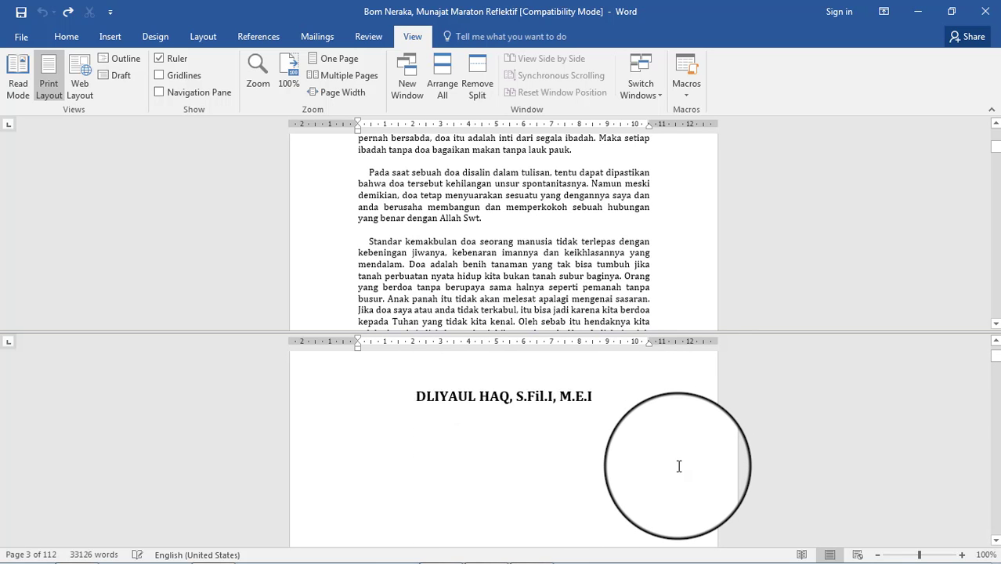
pyautogui.scroll(-4, 678, 427)
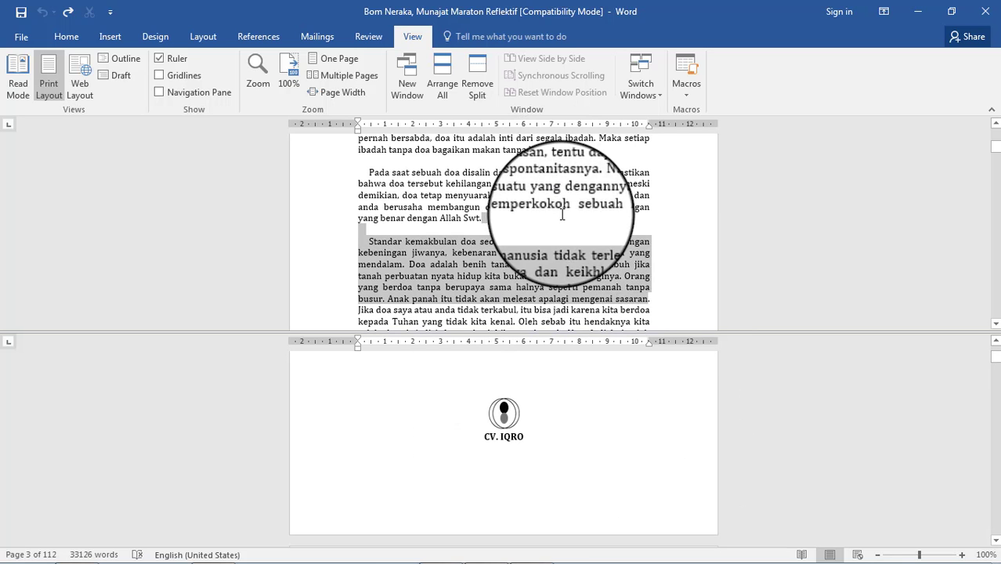
pyautogui.scroll(-5, 652, 428)
pyautogui.scroll(-5, 652, 428)
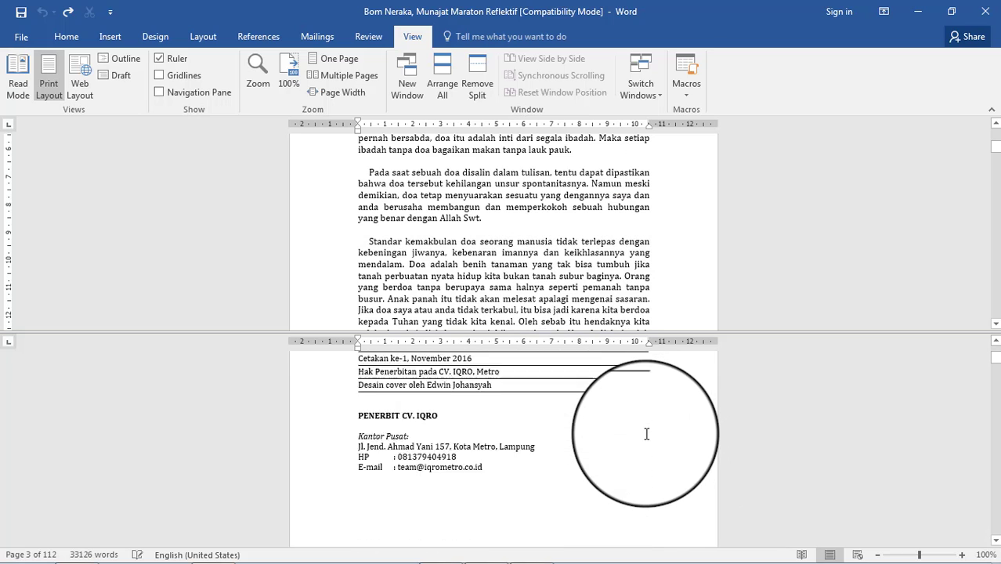
pyautogui.scroll(-3, 648, 433)
pyautogui.scroll(4, 647, 433)
pyautogui.scroll(6, 647, 439)
pyautogui.scroll(2, 647, 441)
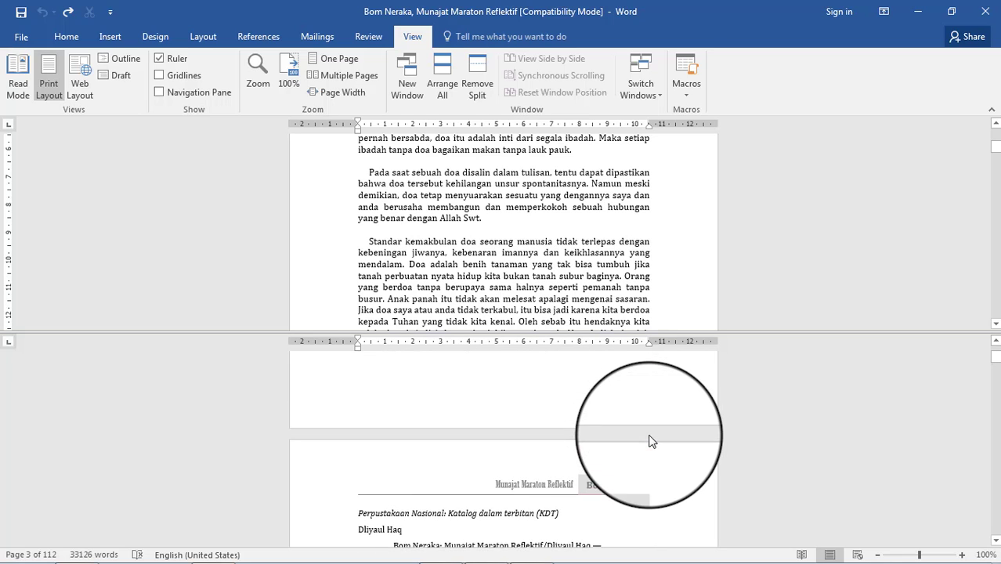
pyautogui.hotkey('ctrl', 'shift', 'Down')
pyautogui.hotkey('ctrl', 'shift', 'Down')
pyautogui.hotkey('ctrl', 'shift', 'Down')
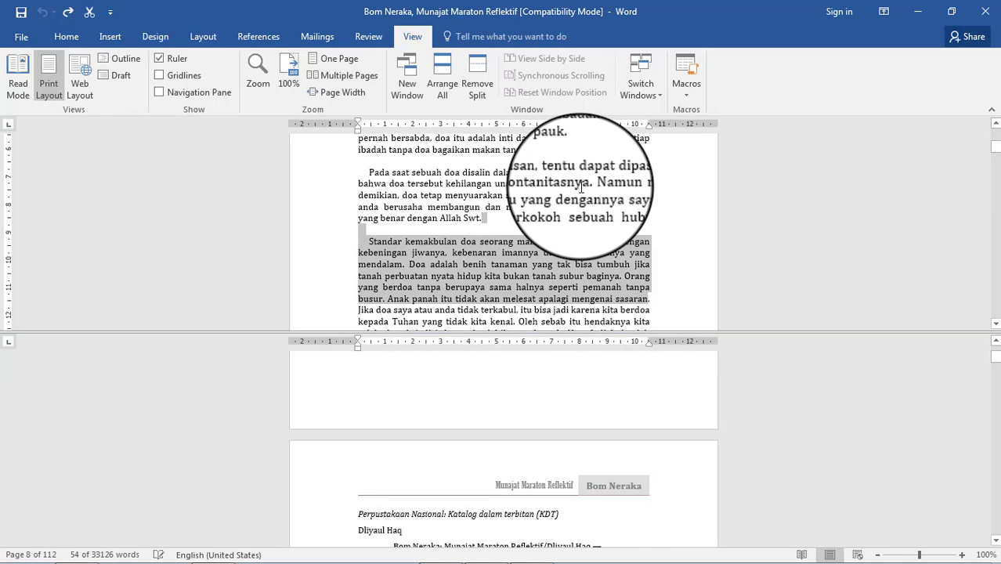
pyautogui.click(581, 185)
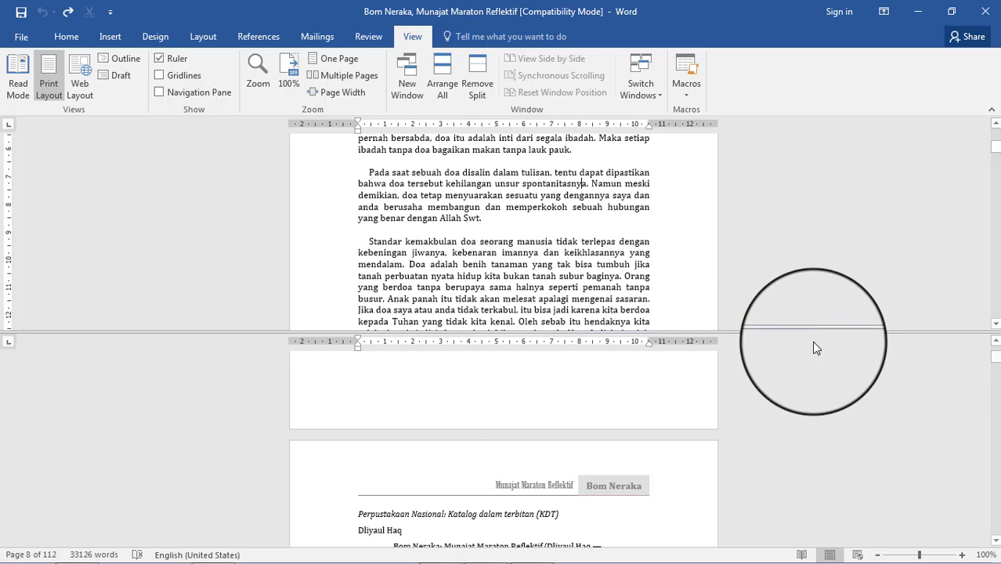
# - Remove the split by double-clicking the divider, re-split, then remove it again with Remove Split
pyautogui.doubleClick(812, 333)
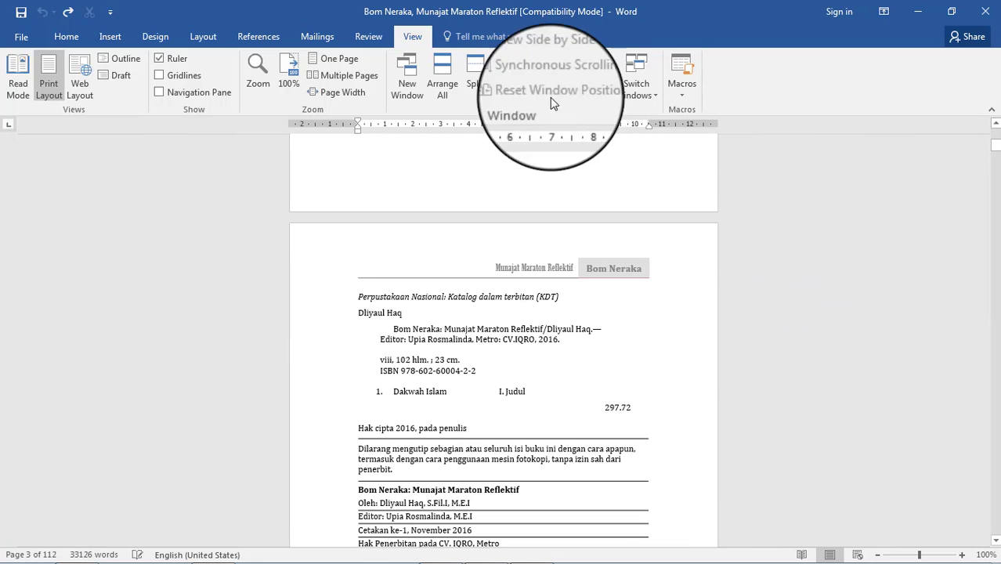
pyautogui.click(478, 70)
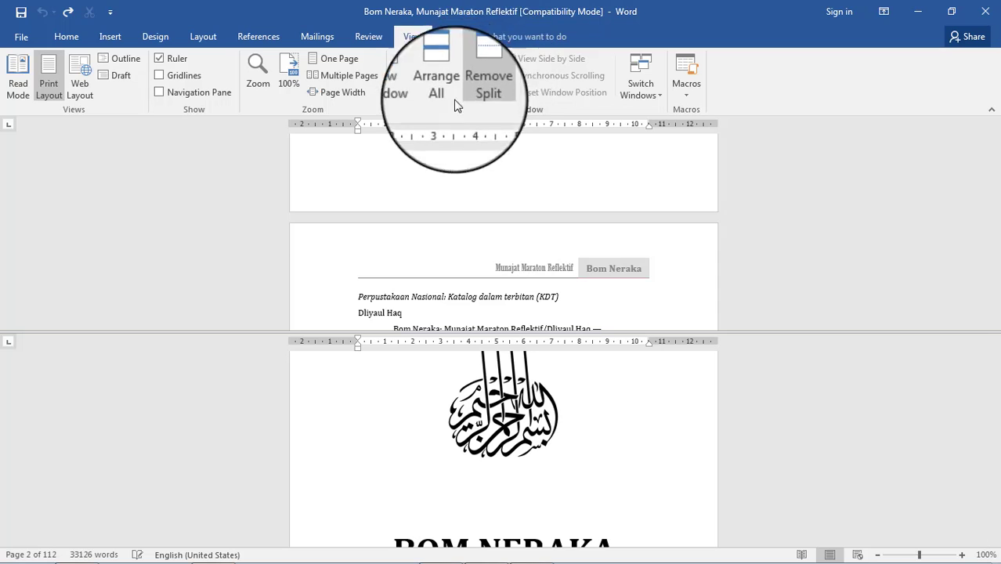
pyautogui.click(479, 69)
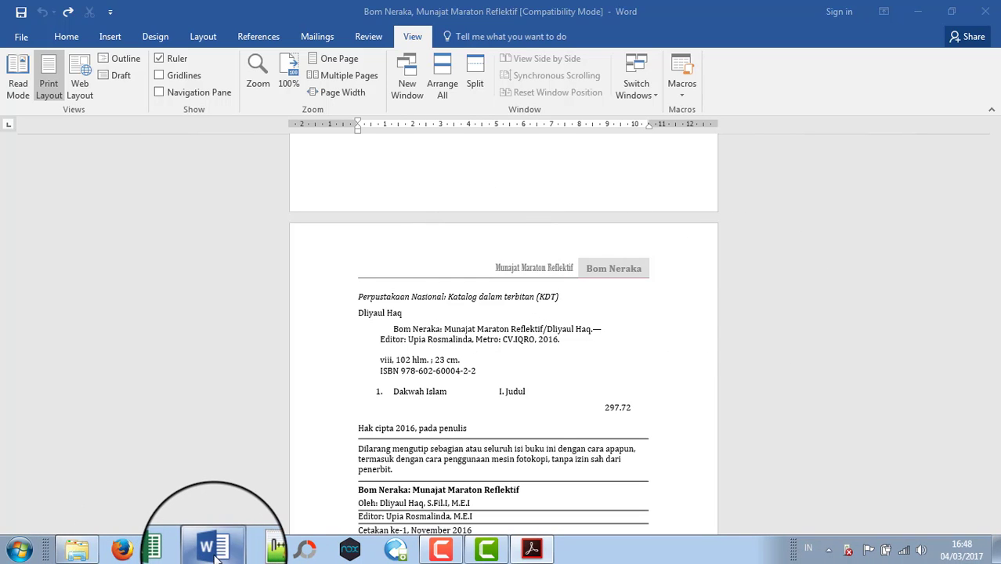
# - Open Dokumen 1 from Word's recent-documents list, then switch back to the Bom Neraka window
pyautogui.rightClick(210, 549)
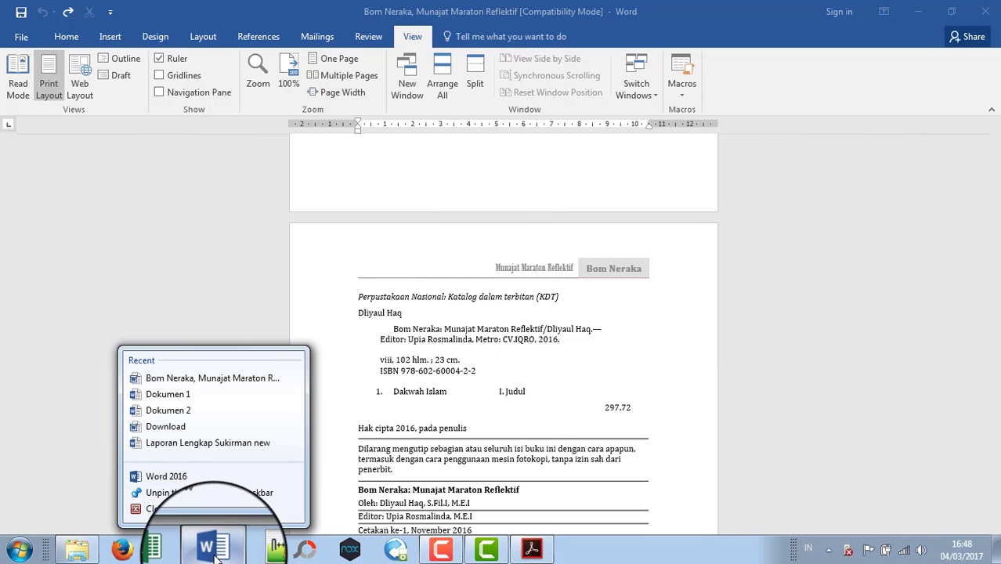
pyautogui.click(199, 400)
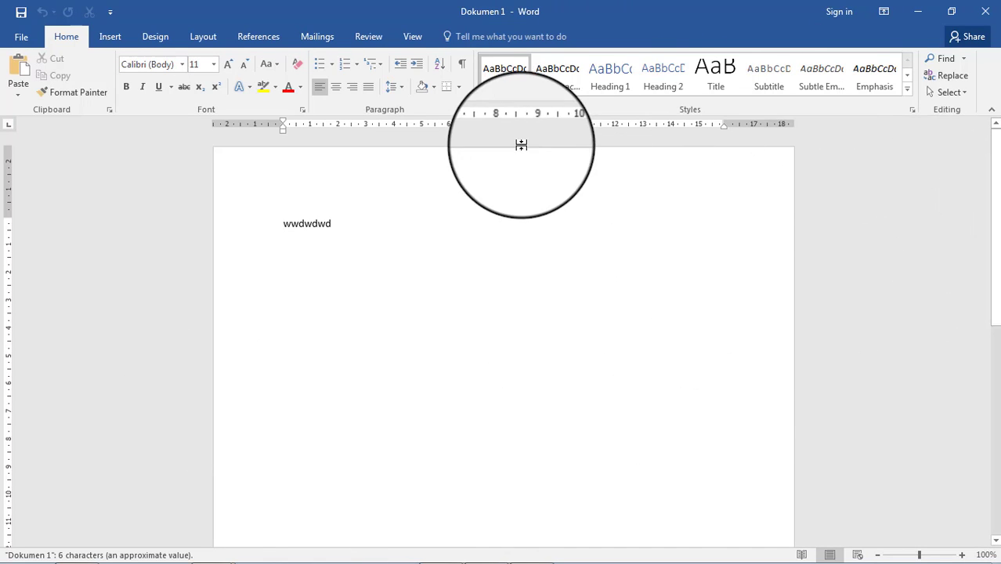
pyautogui.moveTo(210, 549)
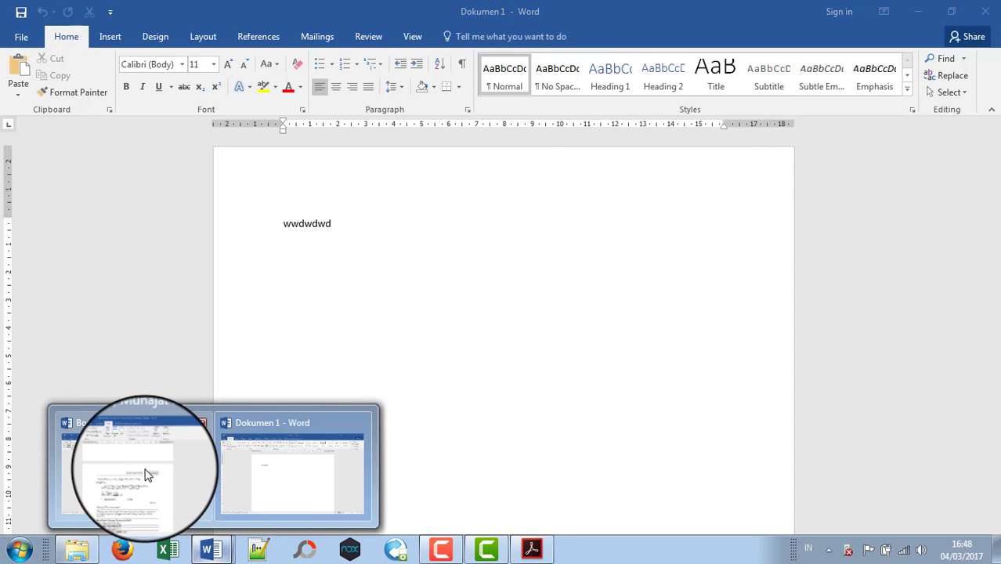
pyautogui.click(146, 475)
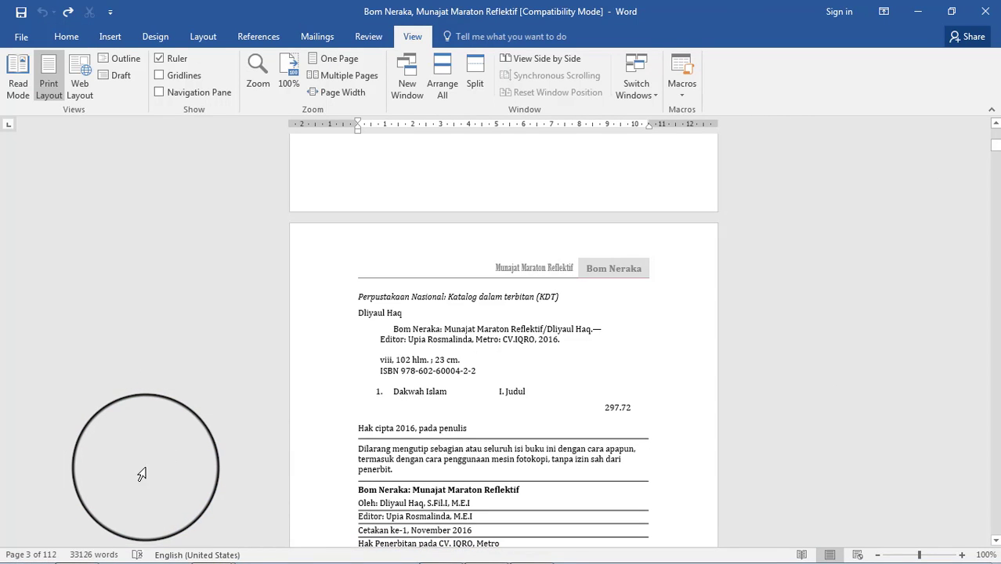
# - Stack the manuscript and Dokumen 1 one above the other with Arrange All
pyautogui.click(447, 75)
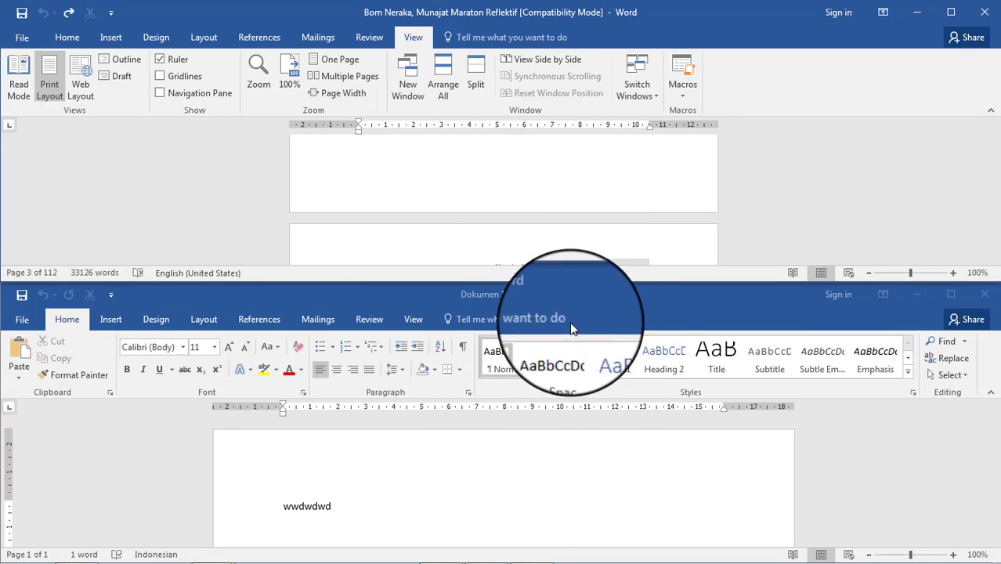
pyautogui.scroll(-3, 515, 189)
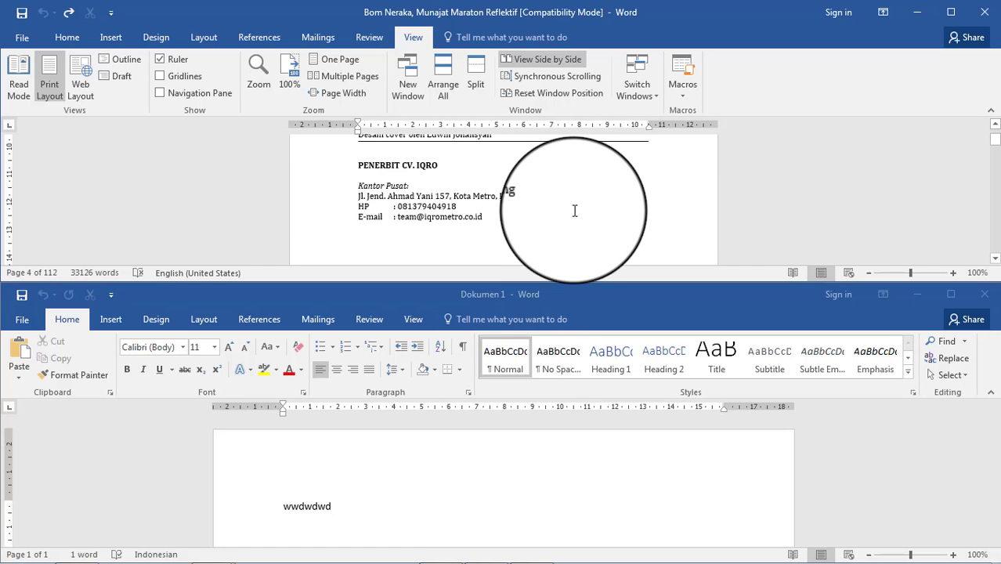
pyautogui.scroll(2, 575, 210)
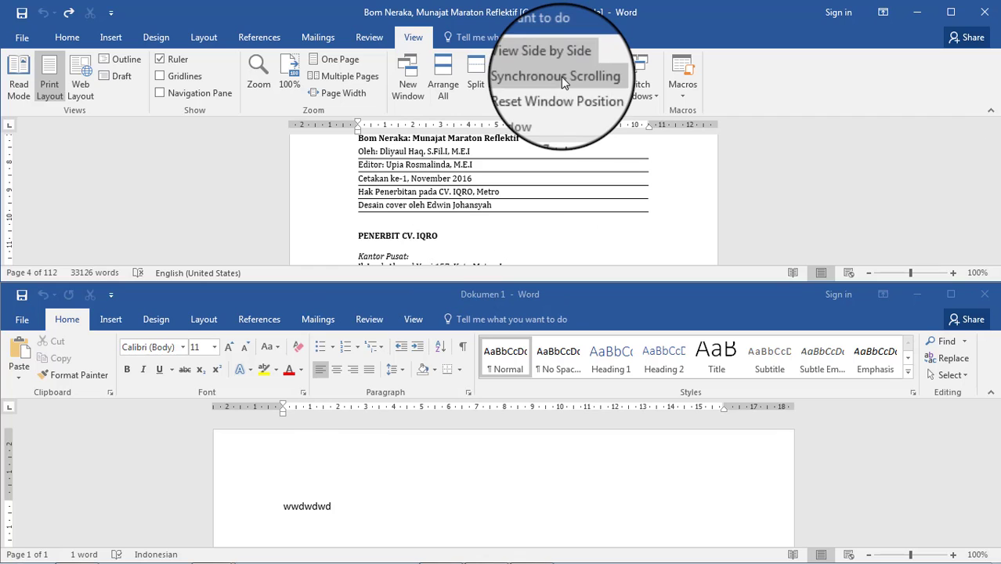
# - Scroll both documents with Synchronous Scrolling on, turn it off, then maximize Dokumen 1
pyautogui.click(541, 78)
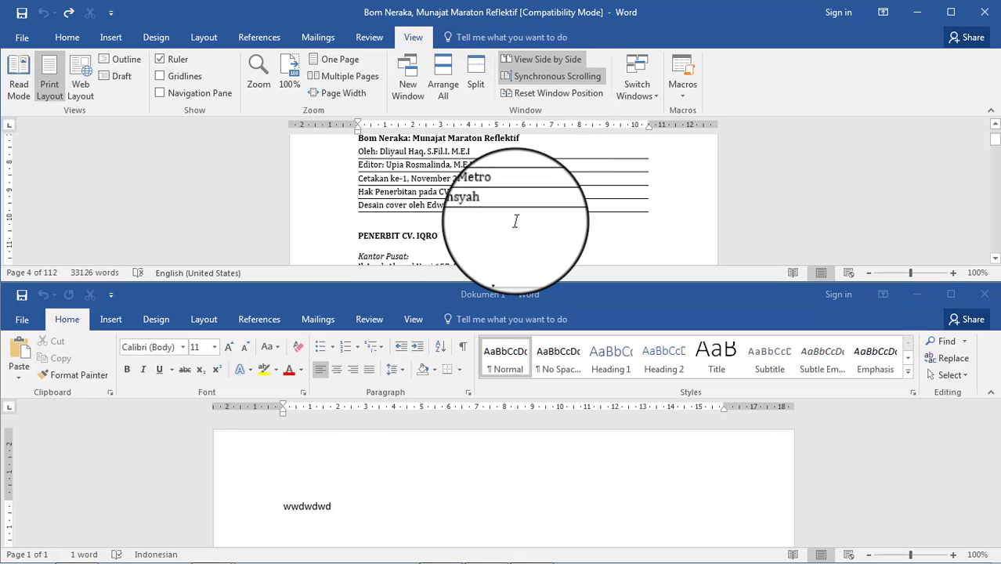
pyautogui.scroll(-3, 516, 222)
pyautogui.scroll(-3, 515, 223)
pyautogui.scroll(-3, 515, 226)
pyautogui.scroll(-2, 516, 227)
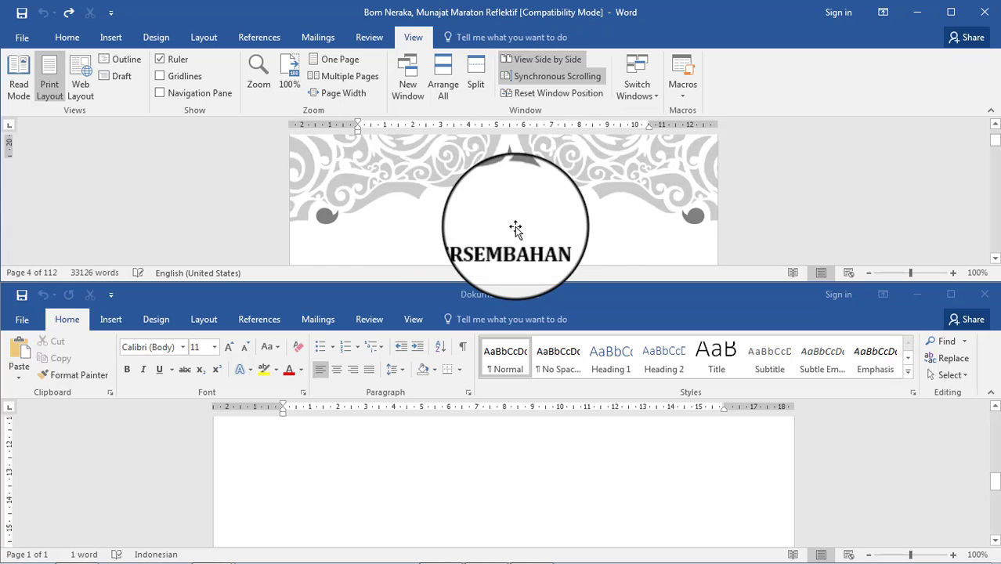
pyautogui.scroll(3, 516, 227)
pyautogui.scroll(3, 516, 227)
pyautogui.scroll(3, 516, 227)
pyautogui.scroll(-3, 516, 227)
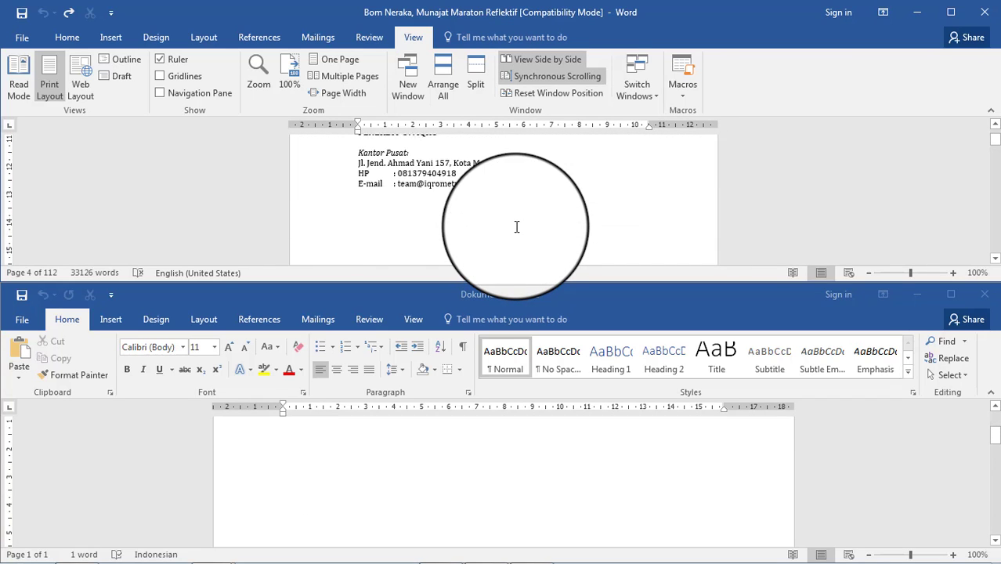
pyautogui.scroll(3, 516, 226)
pyautogui.click(526, 78)
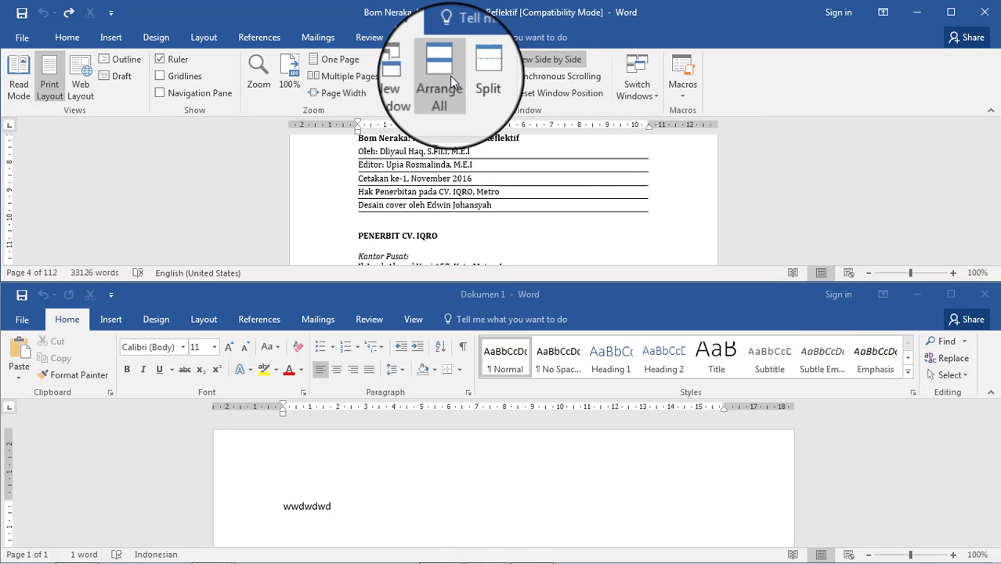
pyautogui.click(950, 295)
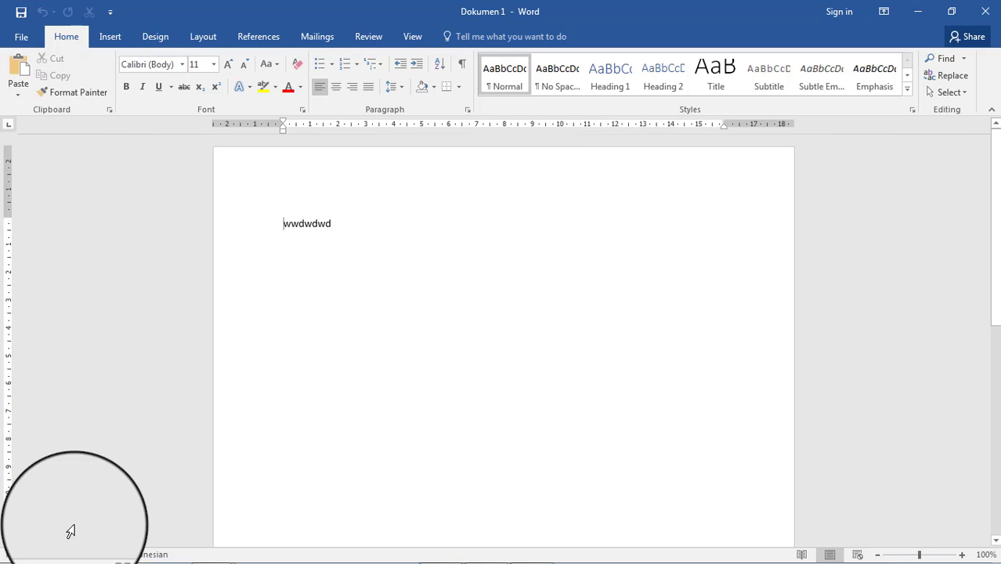
pyautogui.moveTo(210, 550)
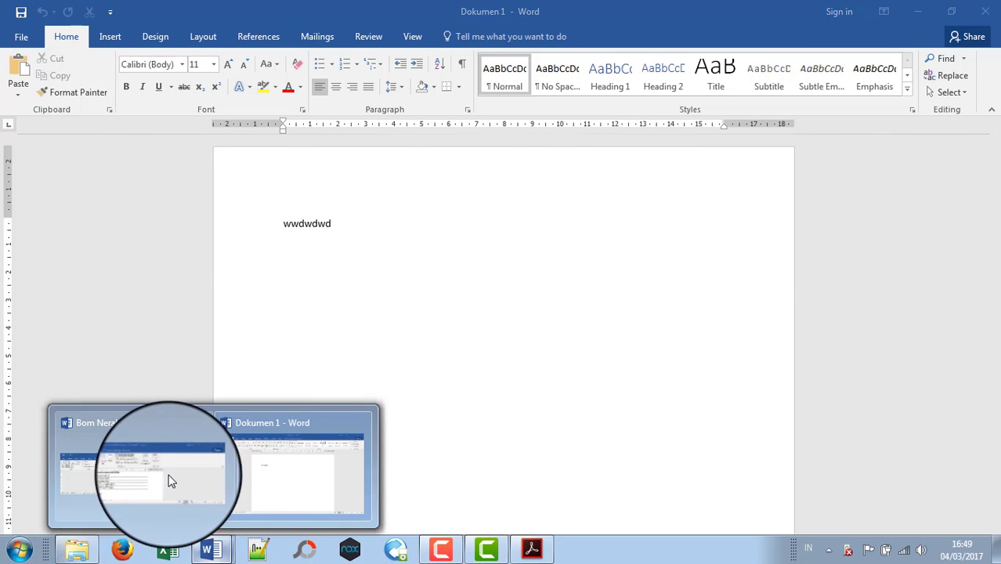
# - Bring Bom Neraka forward, maximize it, and view it side by side with Dokumen 1
pyautogui.click(167, 477)
pyautogui.click(951, 12)
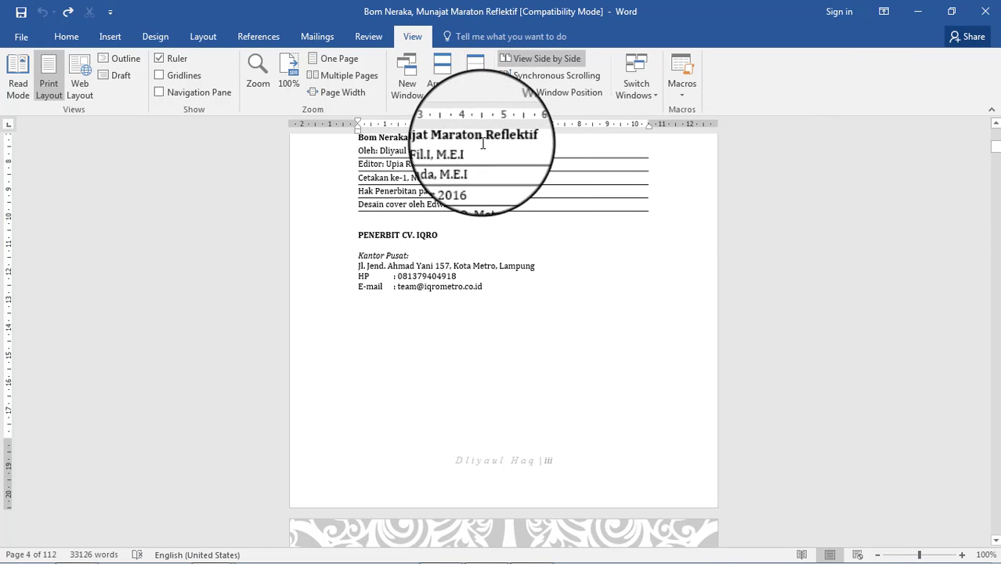
pyautogui.click(539, 59)
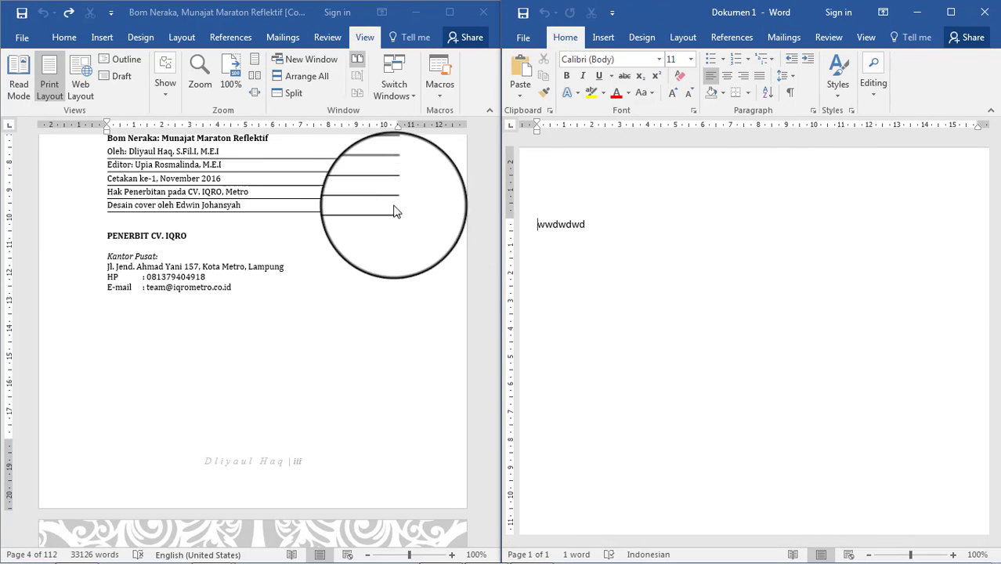
# - Scroll both side-by-side documents, toggling Synchronous Scrolling between scrolls
pyautogui.scroll(-2, 588, 292)
pyautogui.scroll(-1, 306, 268)
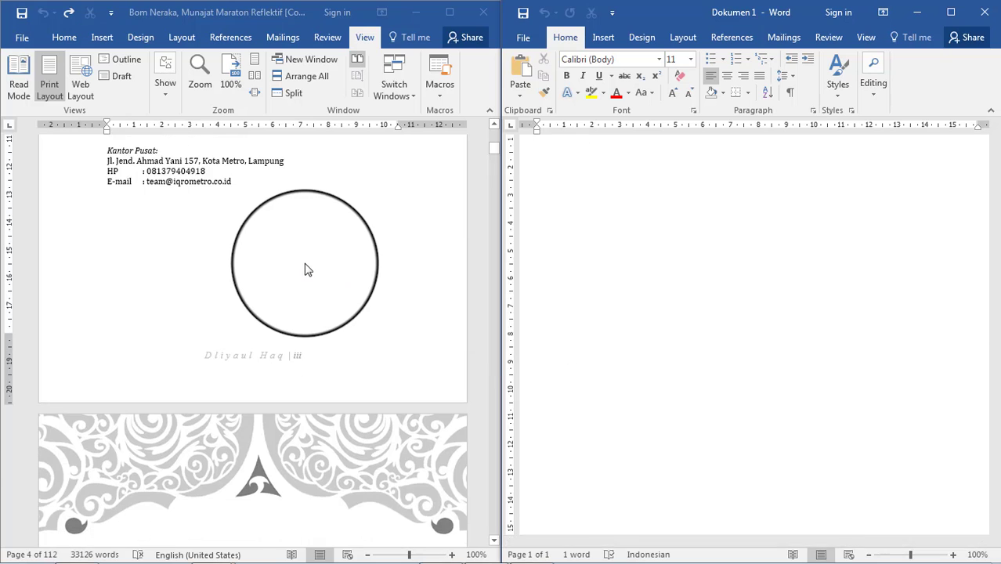
pyautogui.scroll(4, 310, 274)
pyautogui.scroll(1, 565, 272)
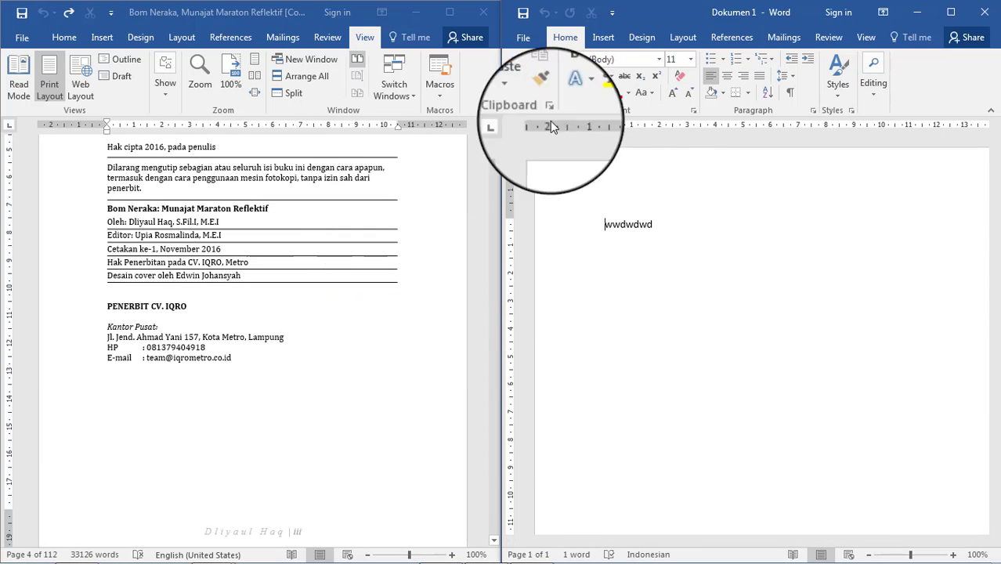
pyautogui.click(357, 76)
pyautogui.scroll(-3, 401, 274)
pyautogui.scroll(1, 401, 275)
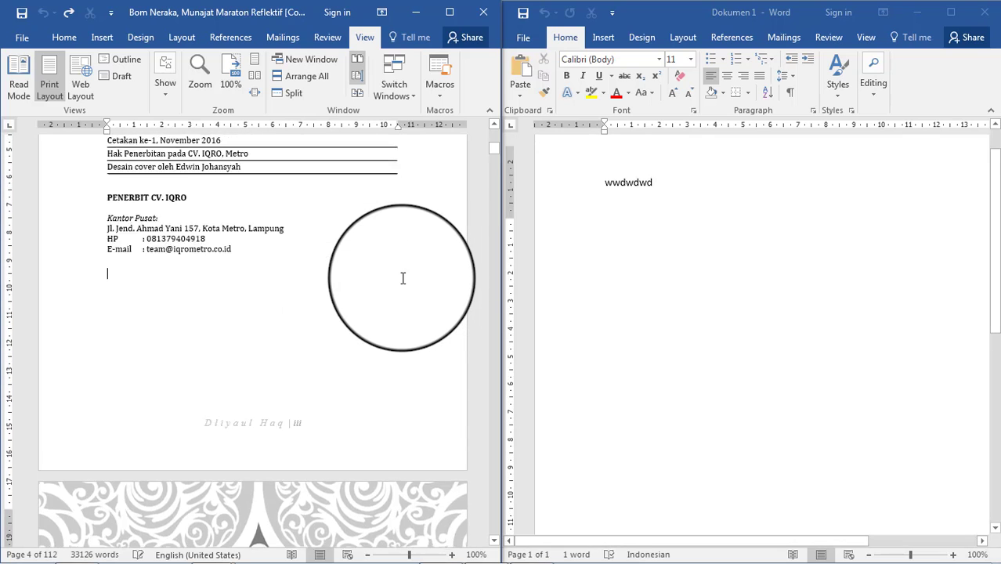
pyautogui.scroll(2, 401, 274)
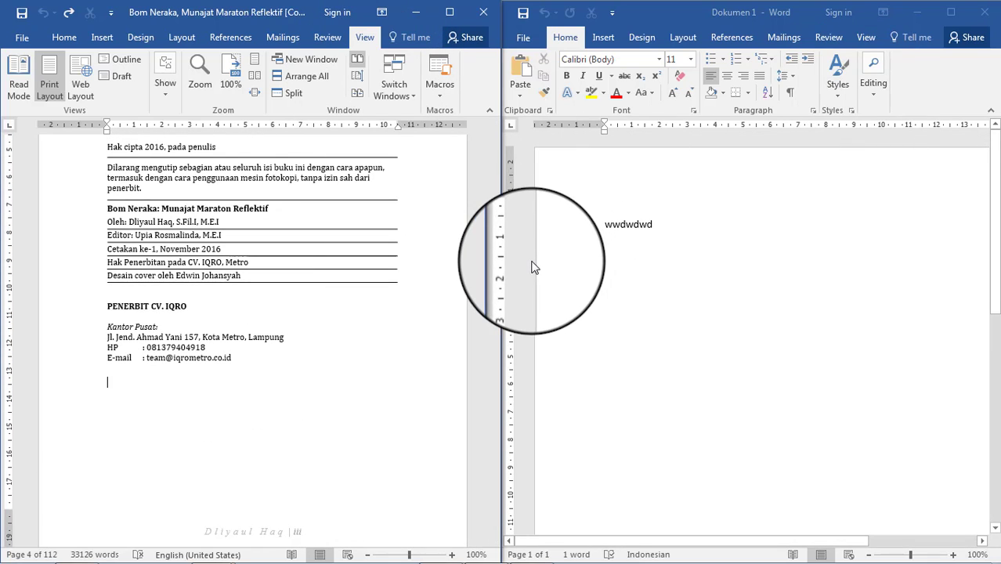
# - Close Dokumen 1 and maximize the Bom Neraka manuscript window
pyautogui.click(988, 21)
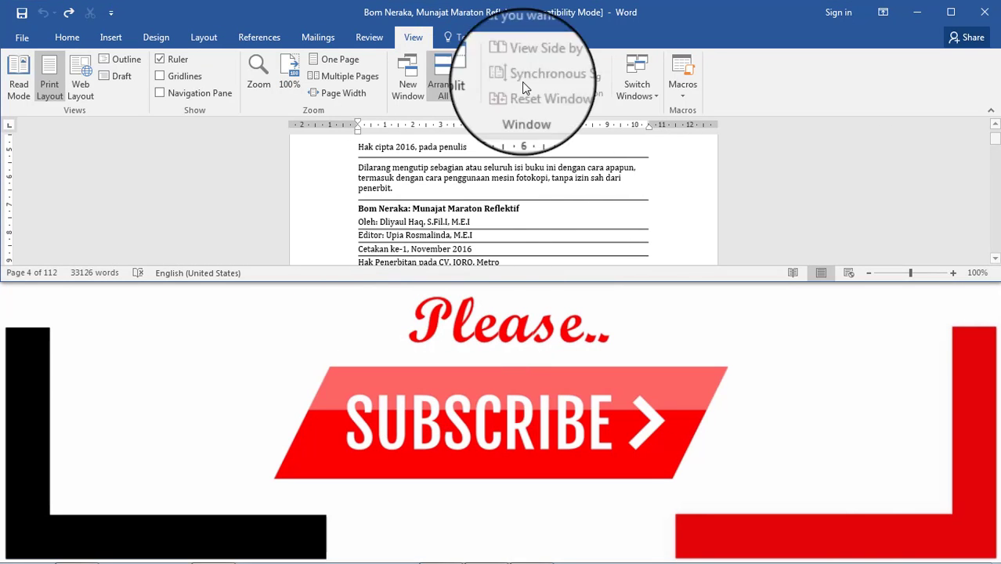
pyautogui.click(941, 17)
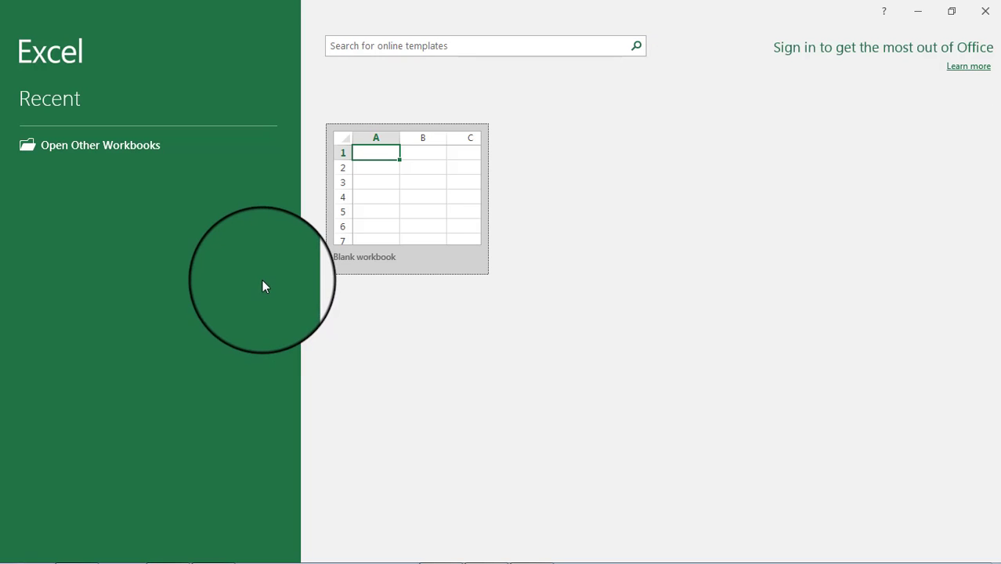
# - Create blank workbook Book1 and snap Excel to the right half with Win+Right
pyautogui.click(365, 182)
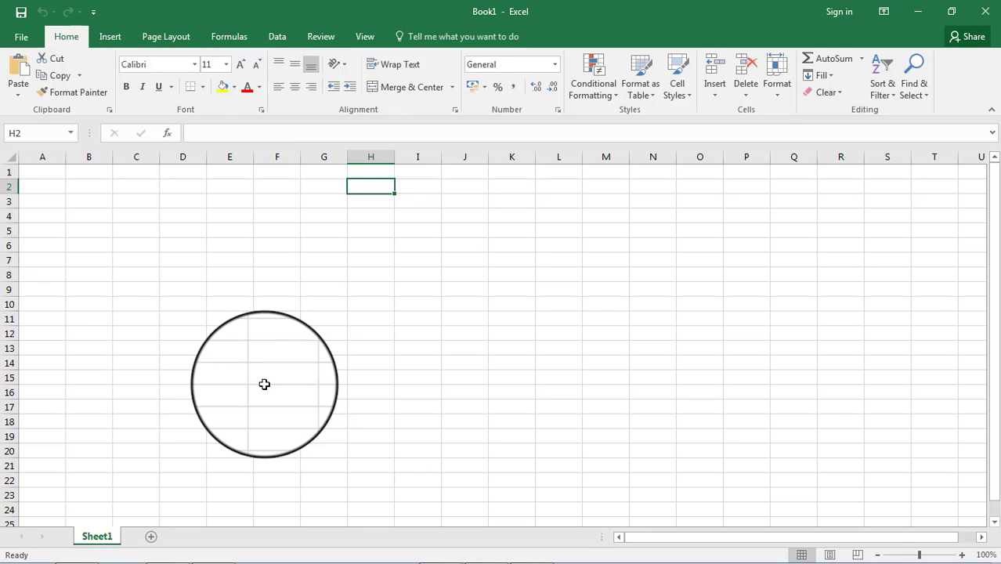
pyautogui.press('super+Right')
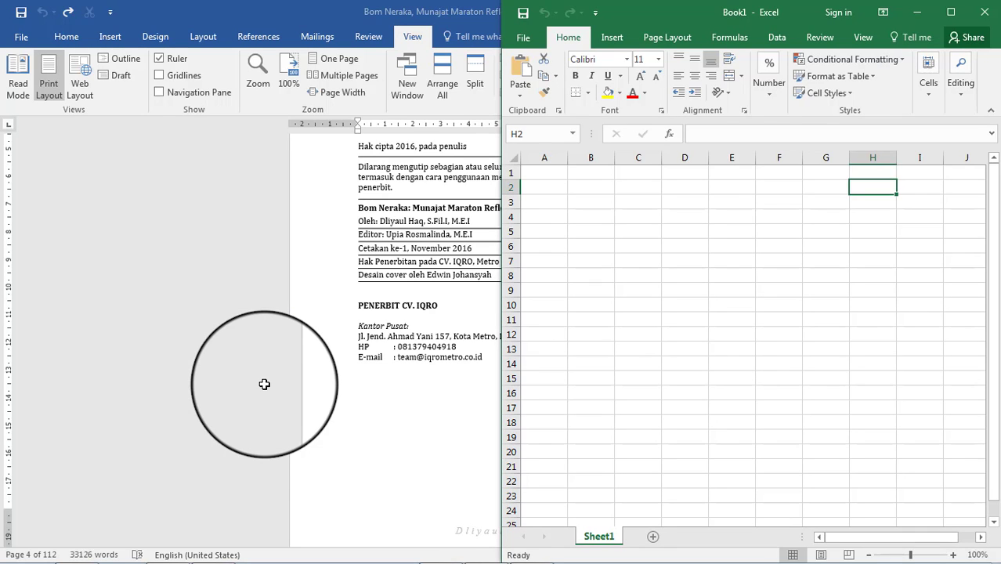
pyautogui.doubleClick(238, 17)
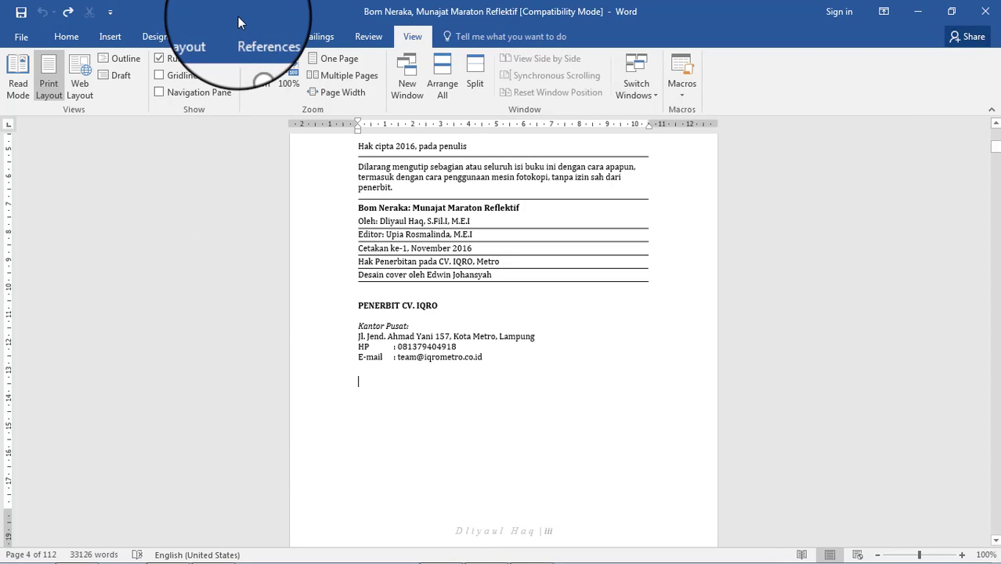
pyautogui.doubleClick(238, 17)
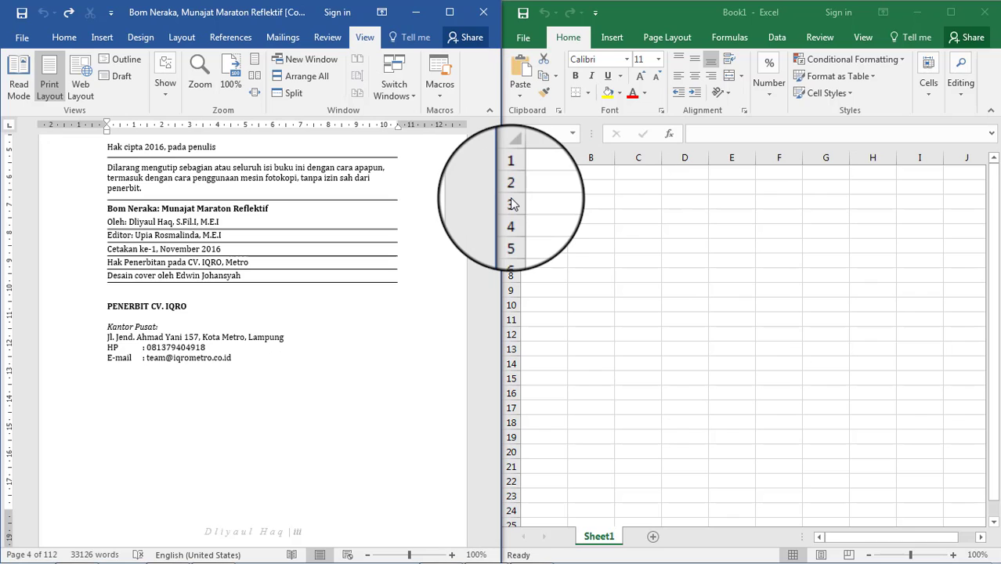
pyautogui.click(676, 11)
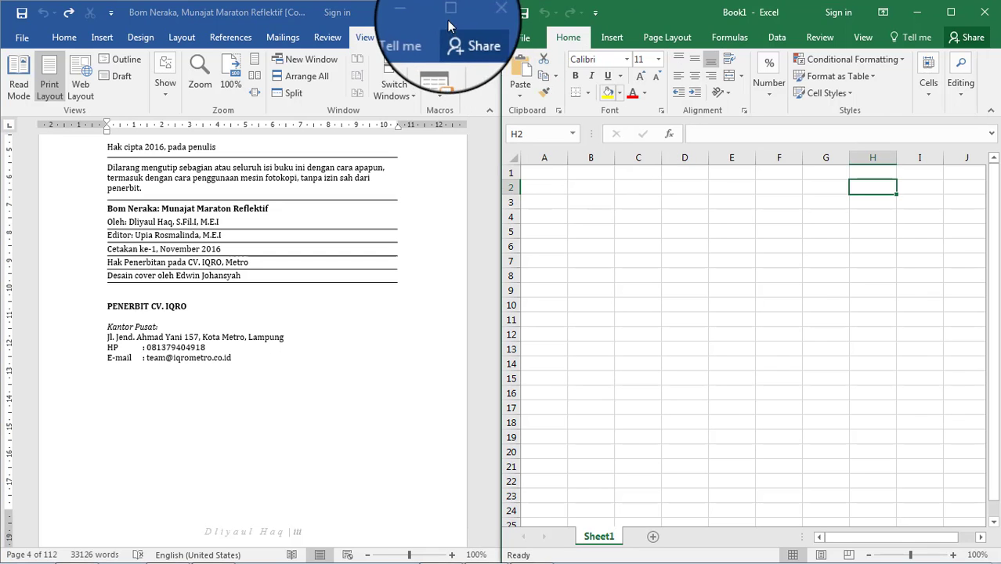
pyautogui.click(256, 15)
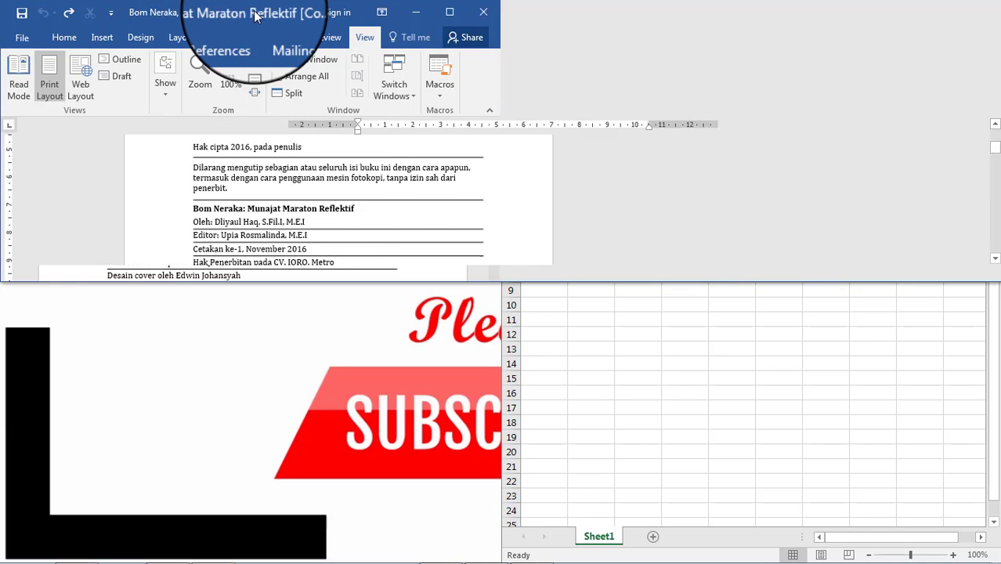